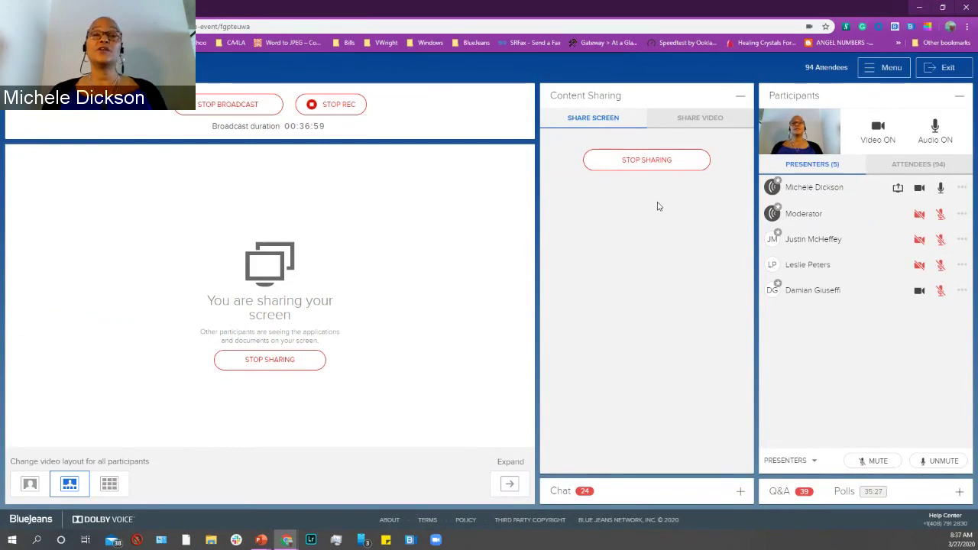
View the videos available for sharing, and check the event chat before collapsing it
left_click(715, 120)
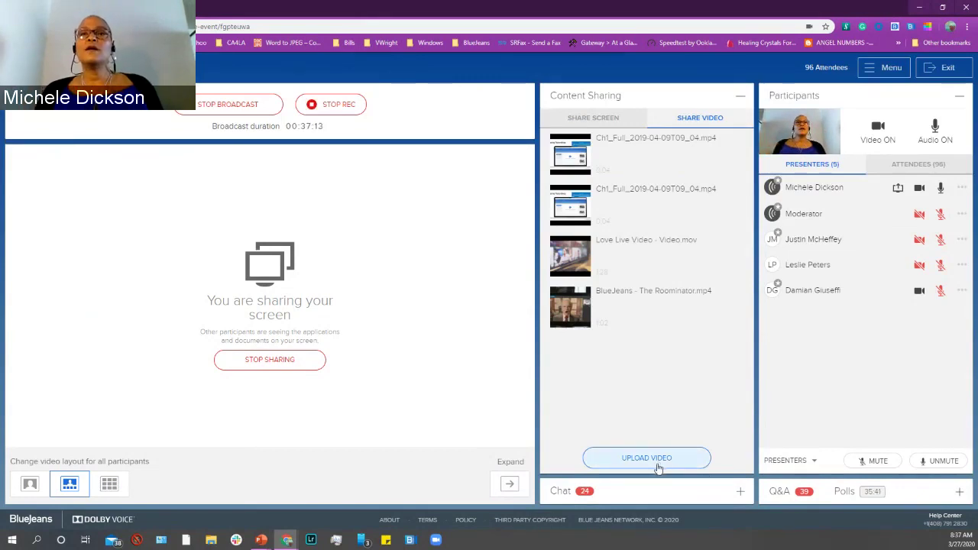
left_click(740, 493)
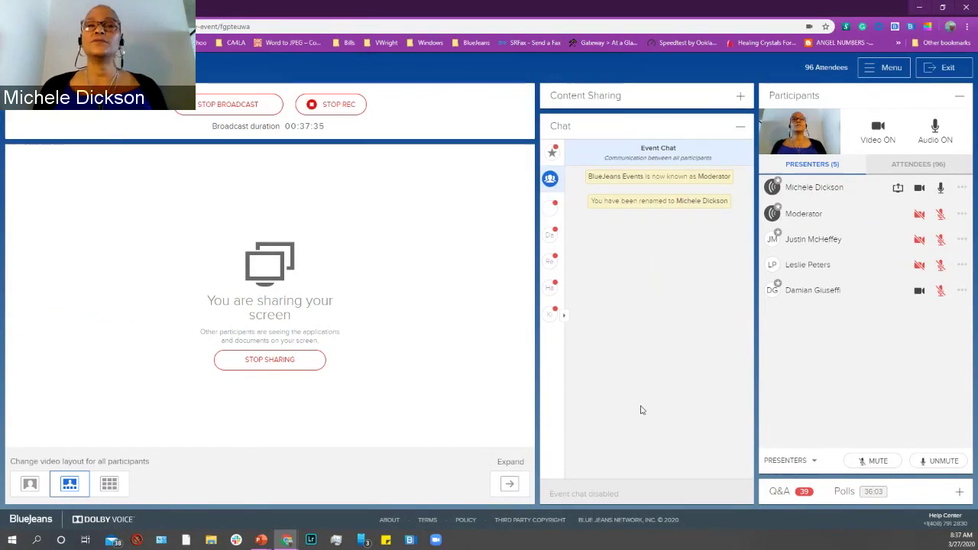
left_click(740, 128)
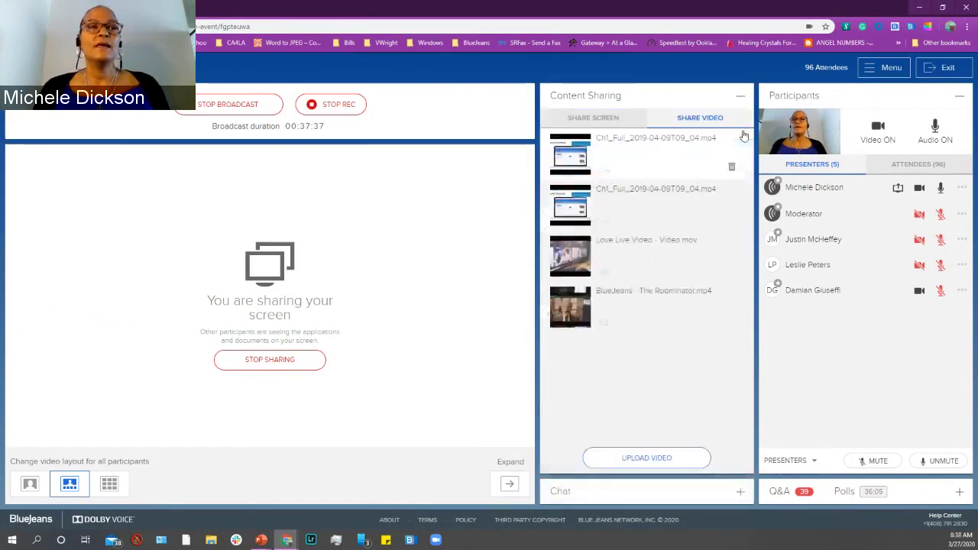
Review the event's join information for presenters, moderators and attendees, and close it
left_click(880, 70)
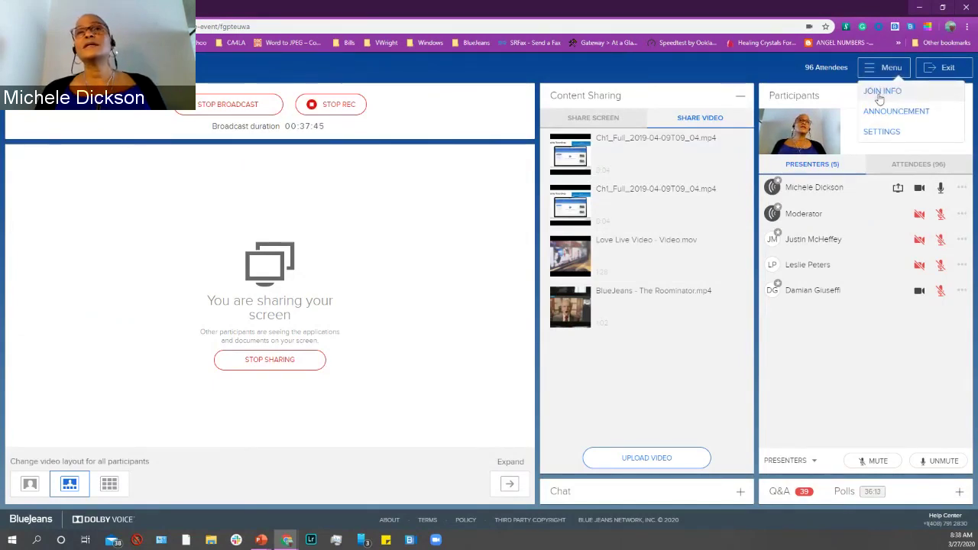
left_click(880, 93)
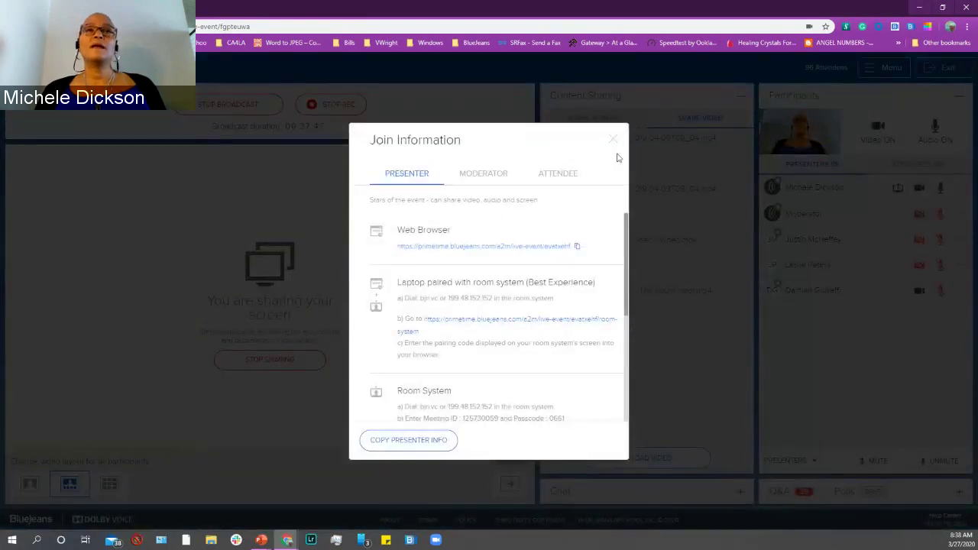
left_click(549, 177)
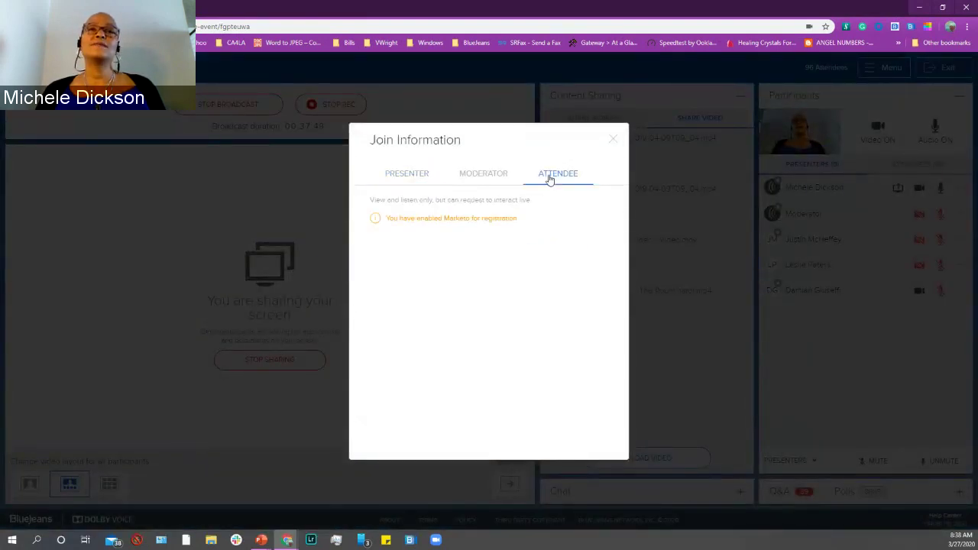
left_click(479, 177)
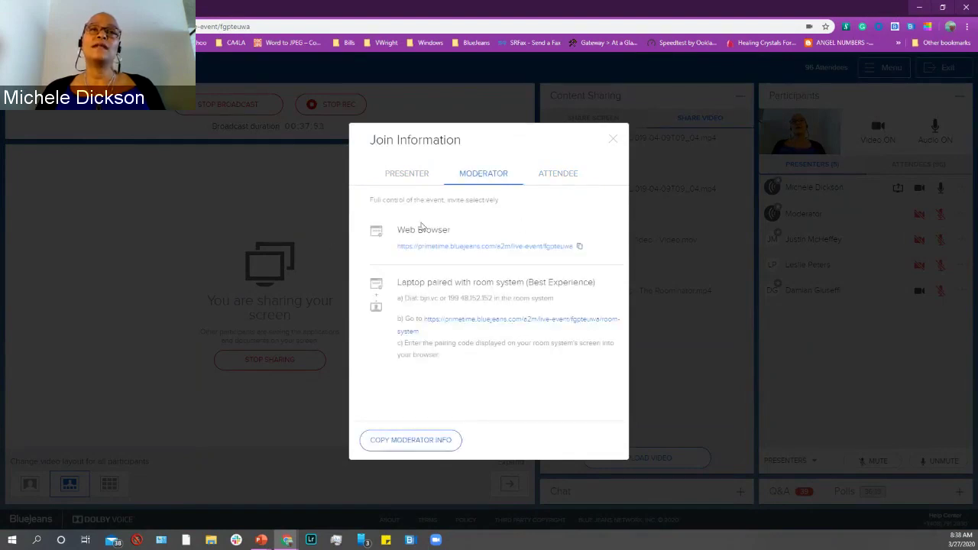
left_click(540, 178)
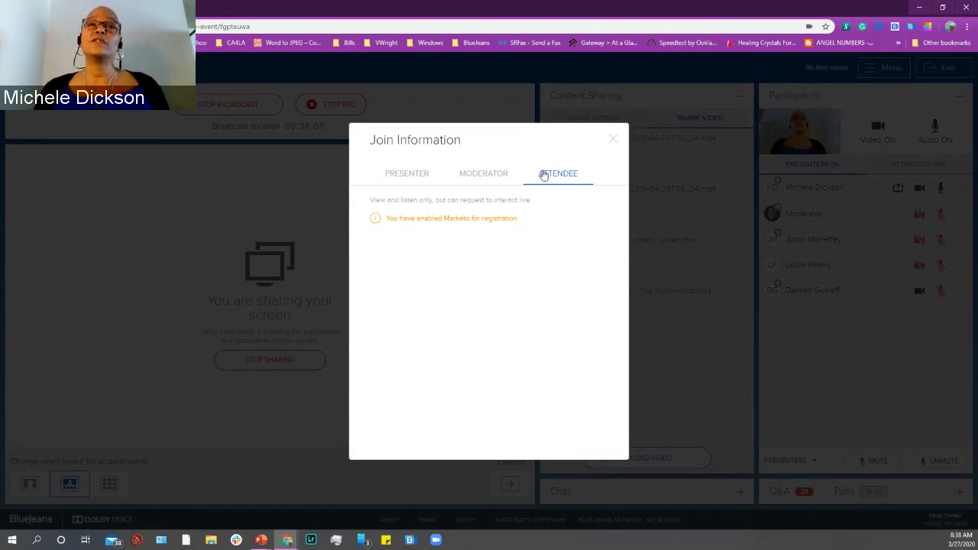
left_click(614, 140)
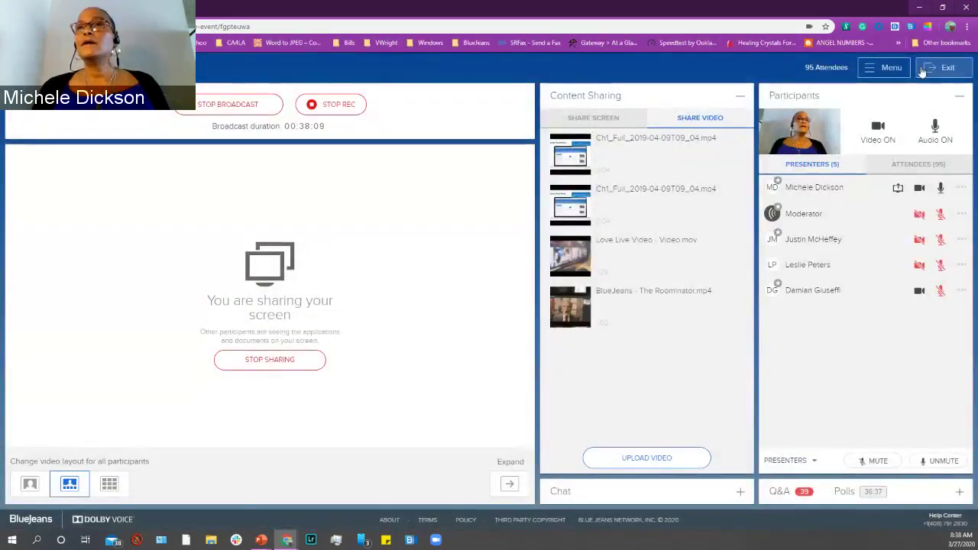
Draft an announcement to all participants reading "Hi" and close it without sending
left_click(888, 69)
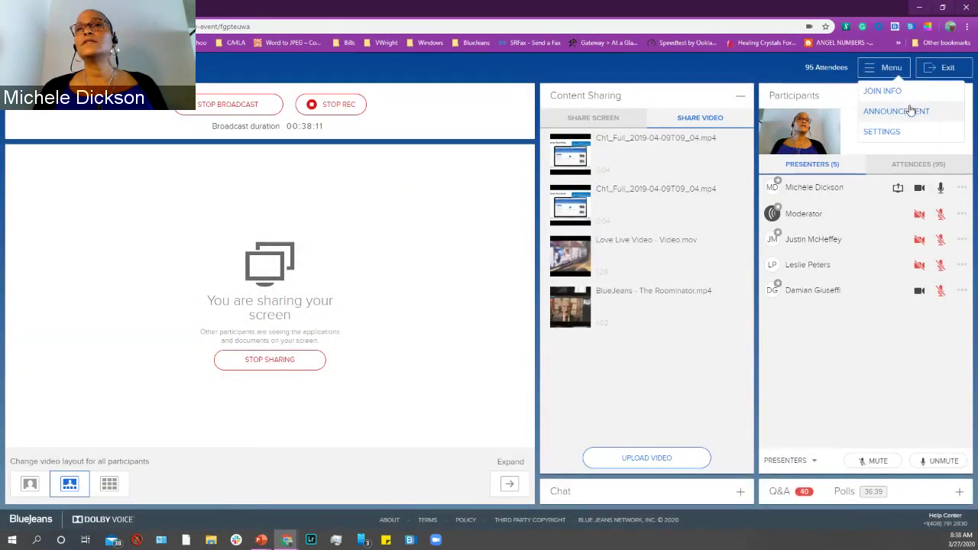
left_click(910, 111)
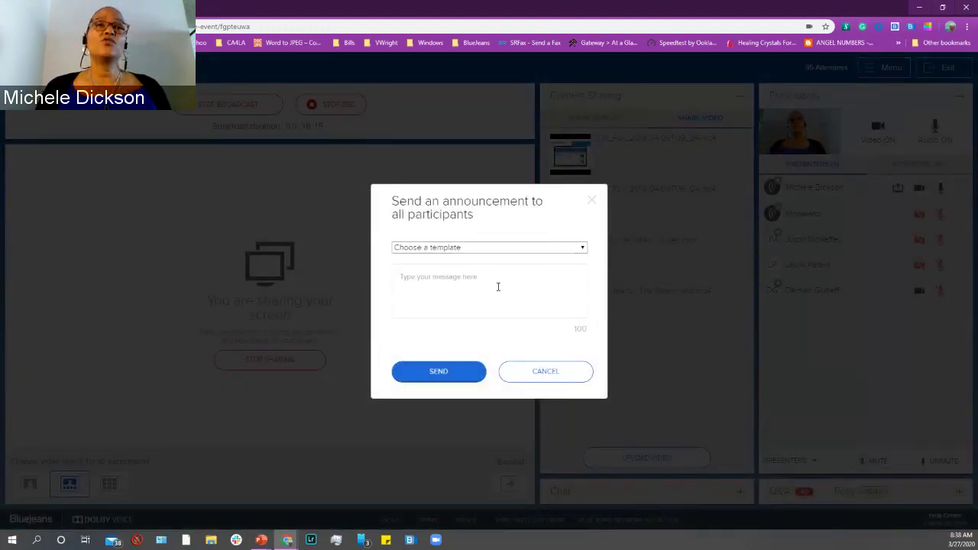
type("H")
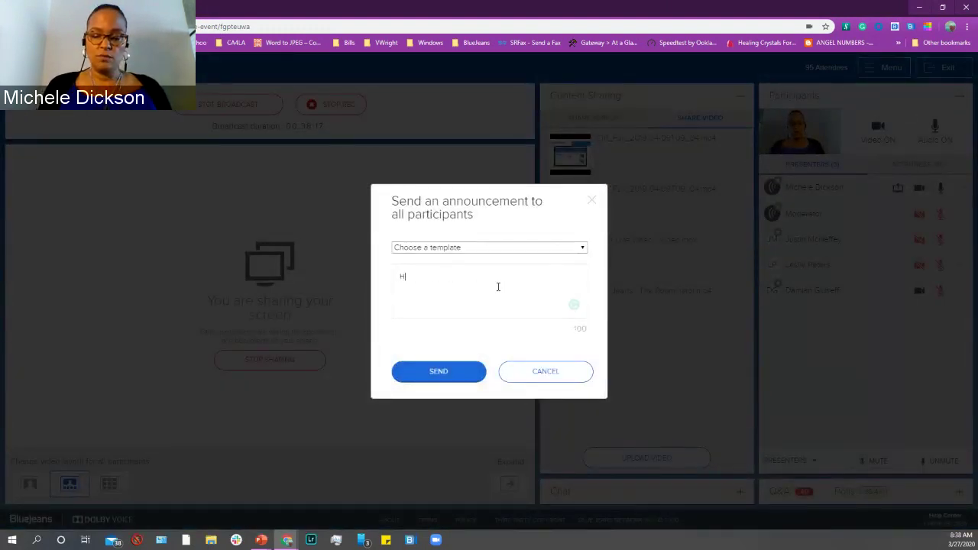
type("i")
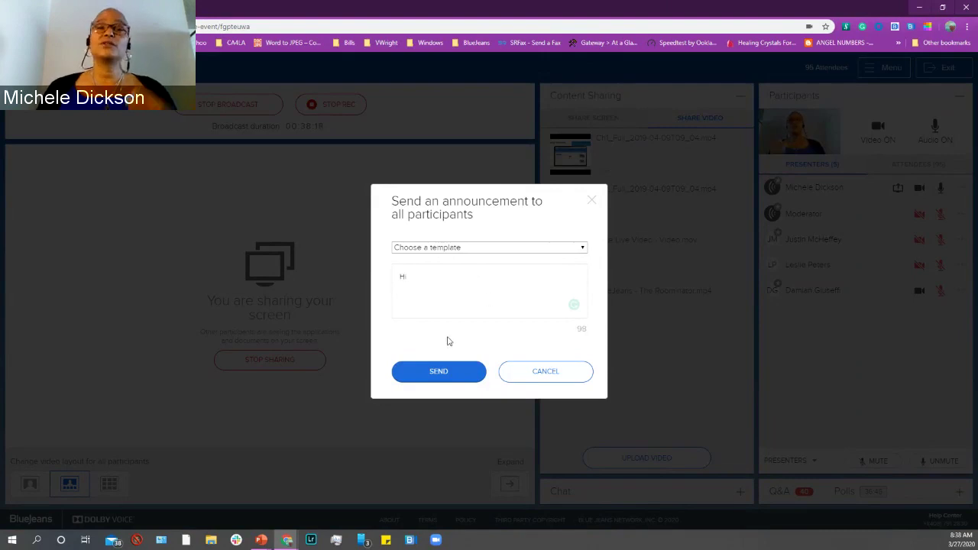
left_click(533, 371)
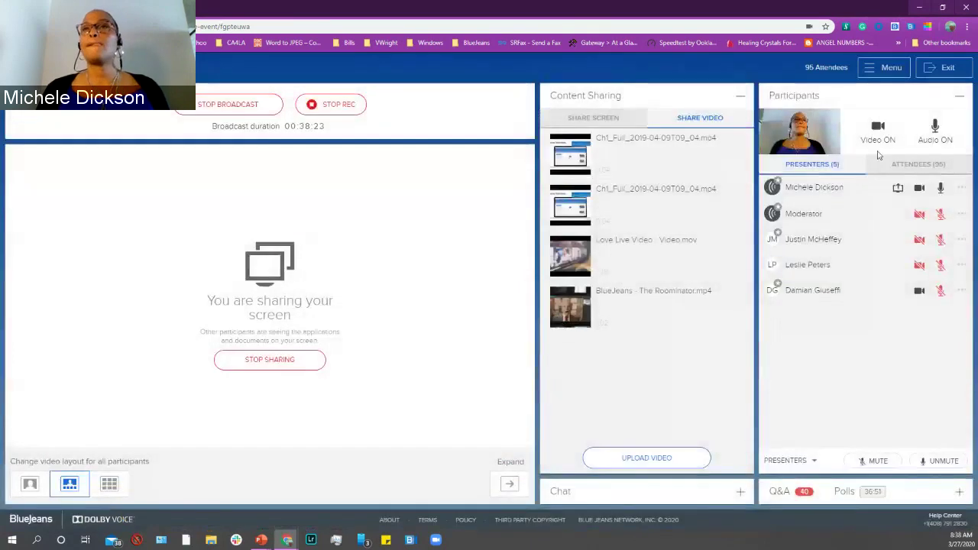
Reopen the drafted "Hi" announcement and send it to all participants
left_click(891, 69)
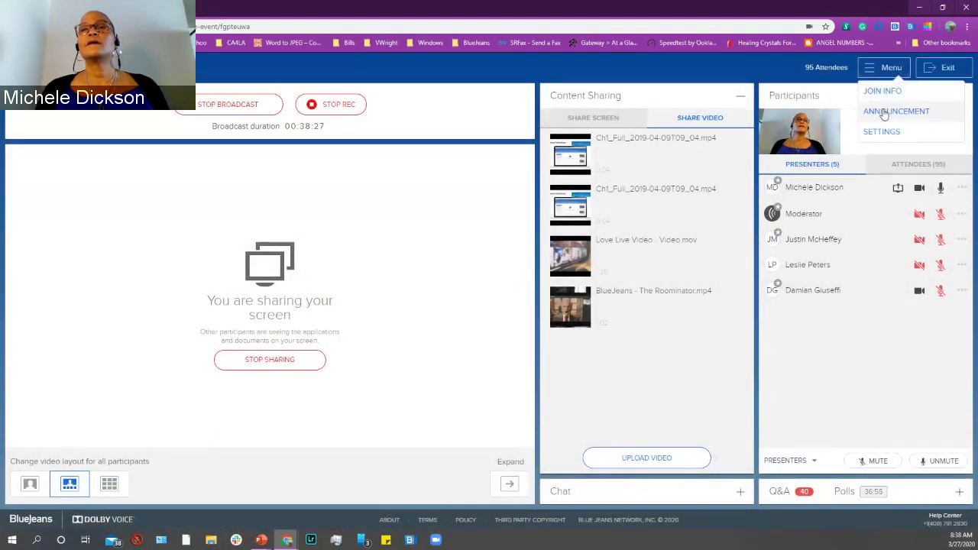
left_click(883, 111)
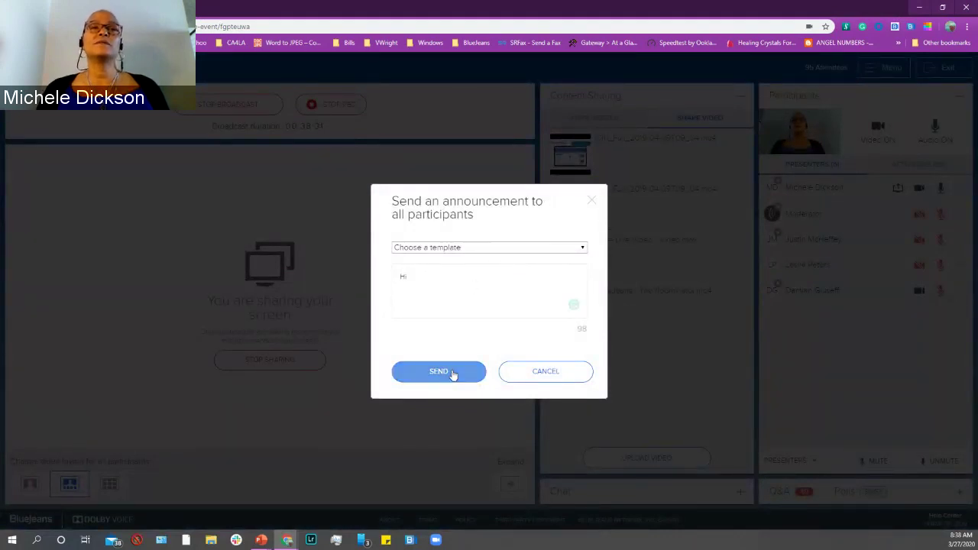
left_click(453, 372)
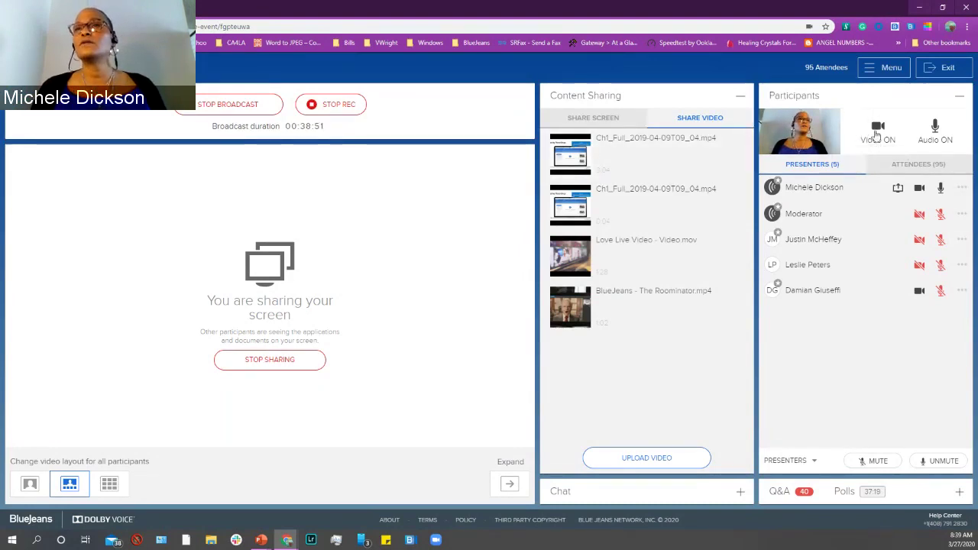
left_click(887, 68)
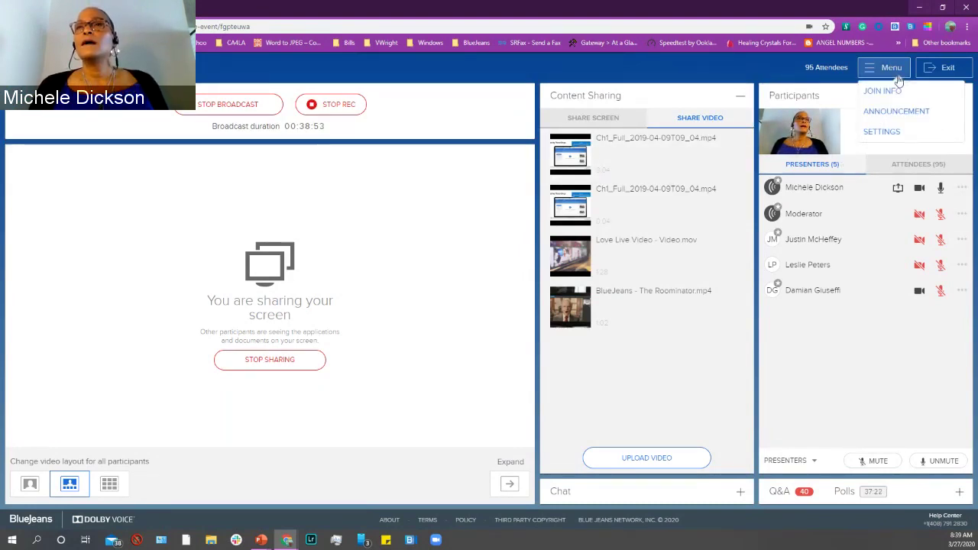
left_click(856, 154)
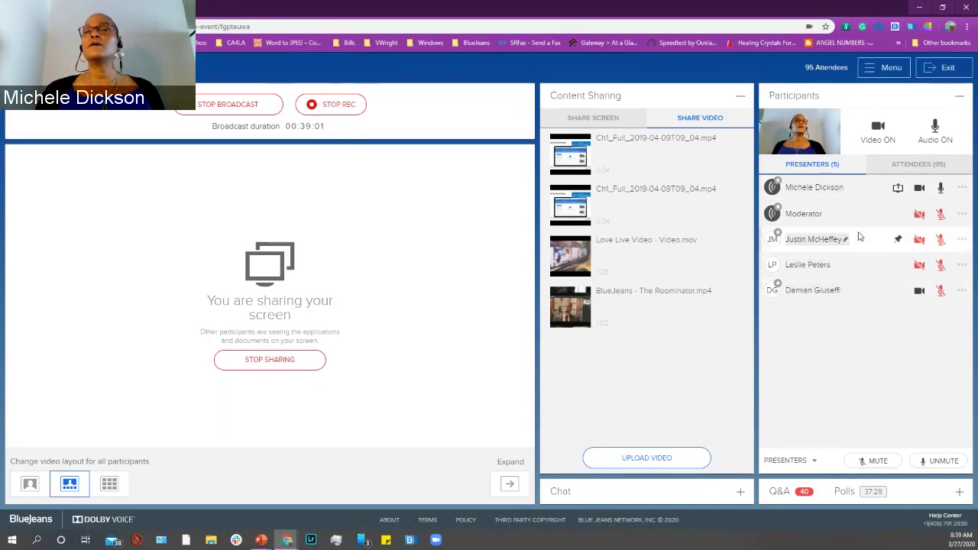
Look through the attendee list and its live interaction requests, and return to the presenter list
left_click(900, 168)
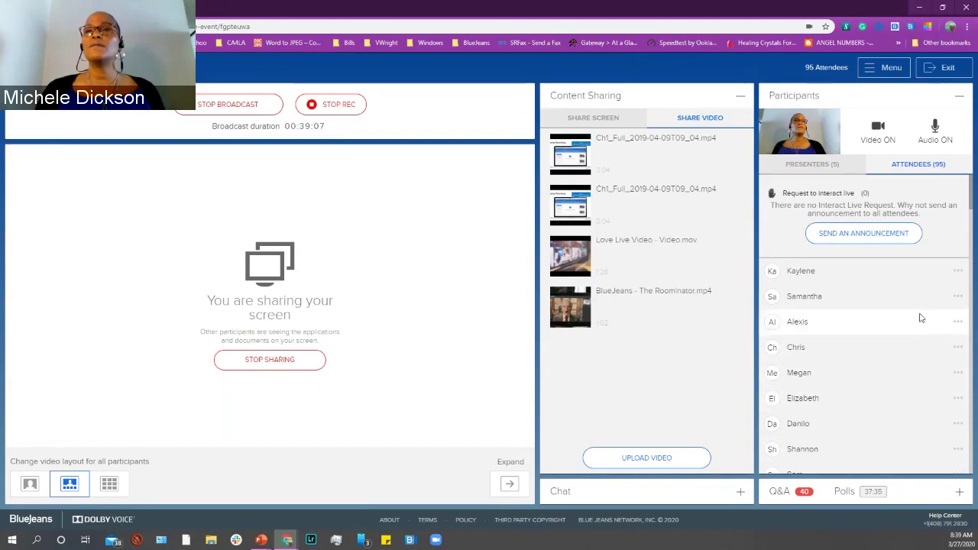
left_click(813, 165)
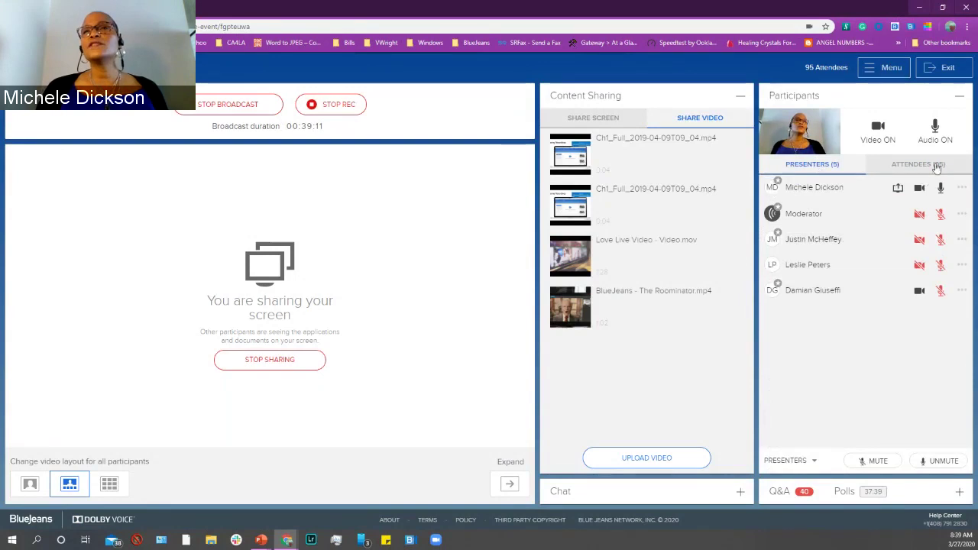
left_click(934, 167)
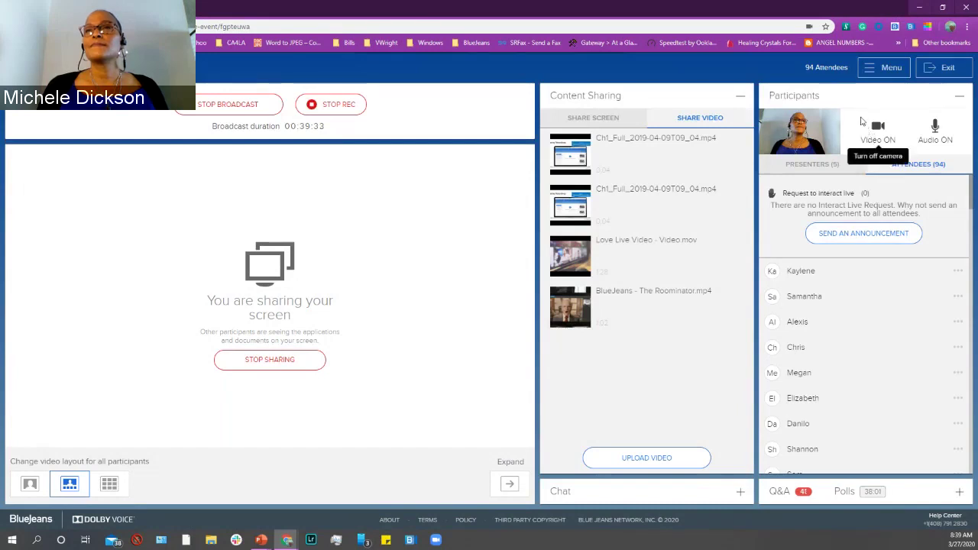
left_click(849, 166)
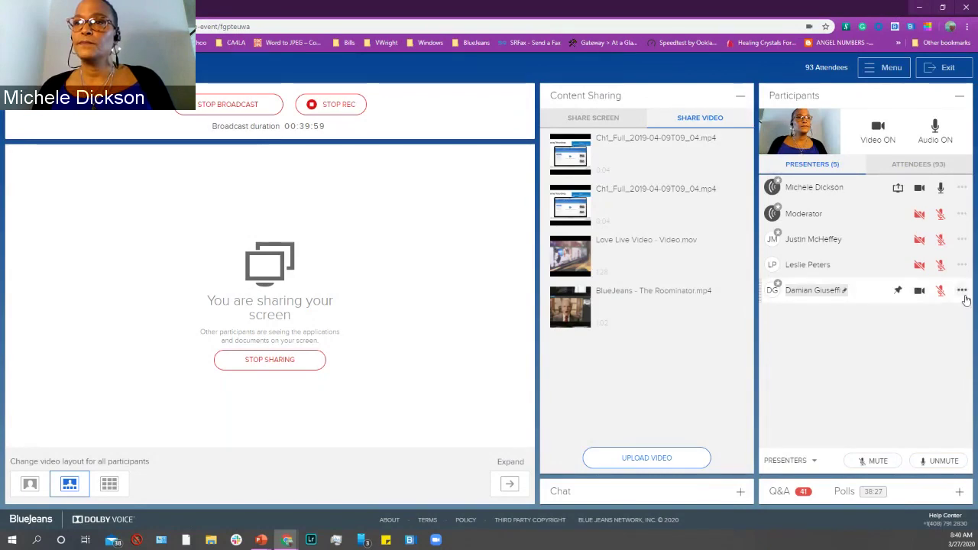
Examine the participants' Q&A and its sort options, and view the results of the running poll
left_click(959, 492)
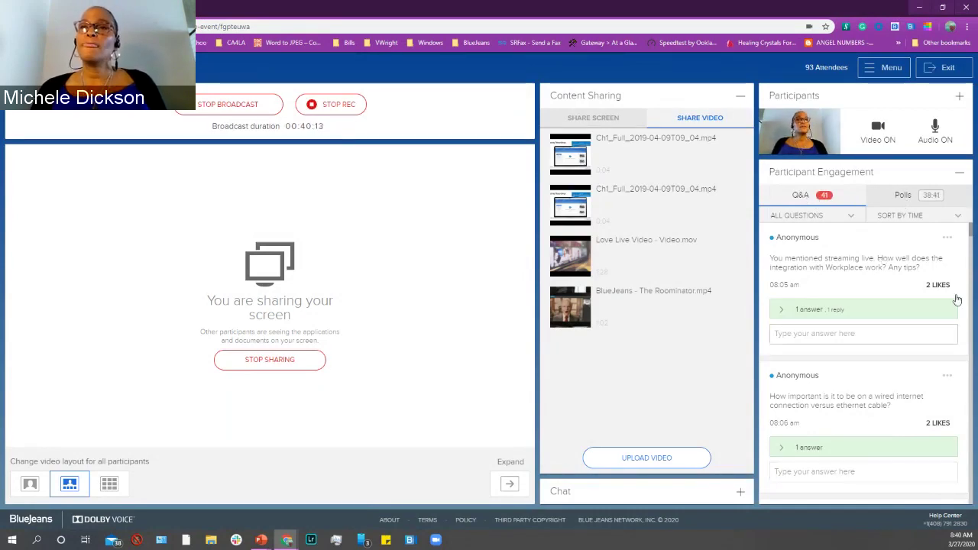
left_click(958, 217)
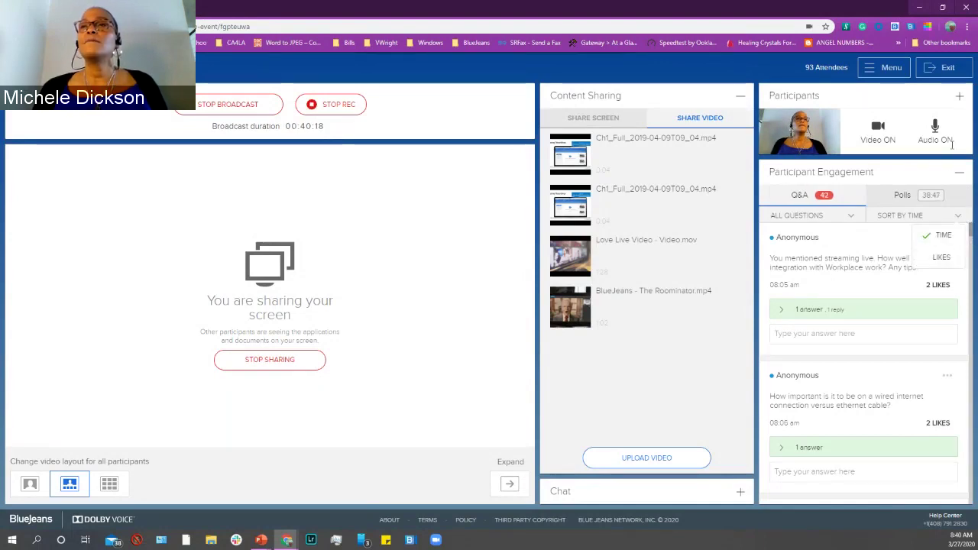
left_click(960, 214)
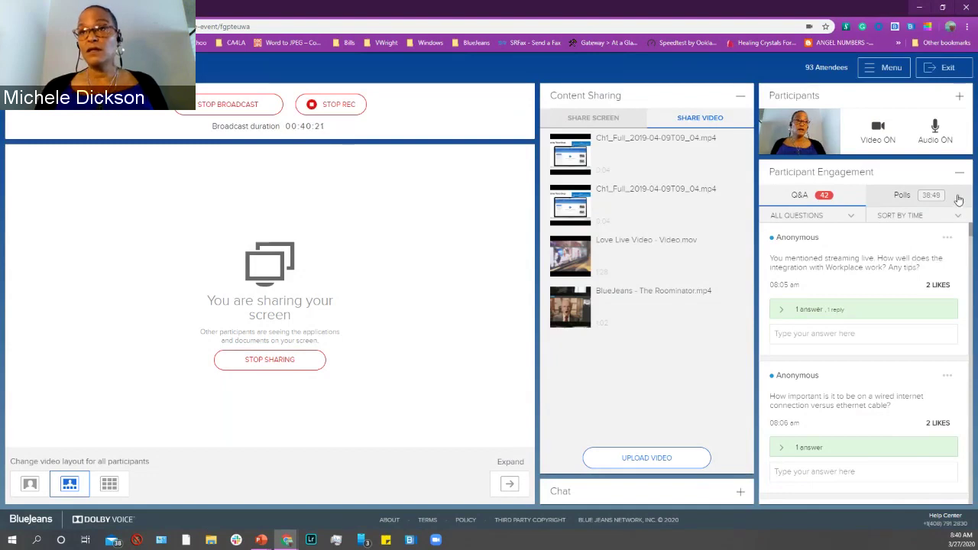
left_click(955, 195)
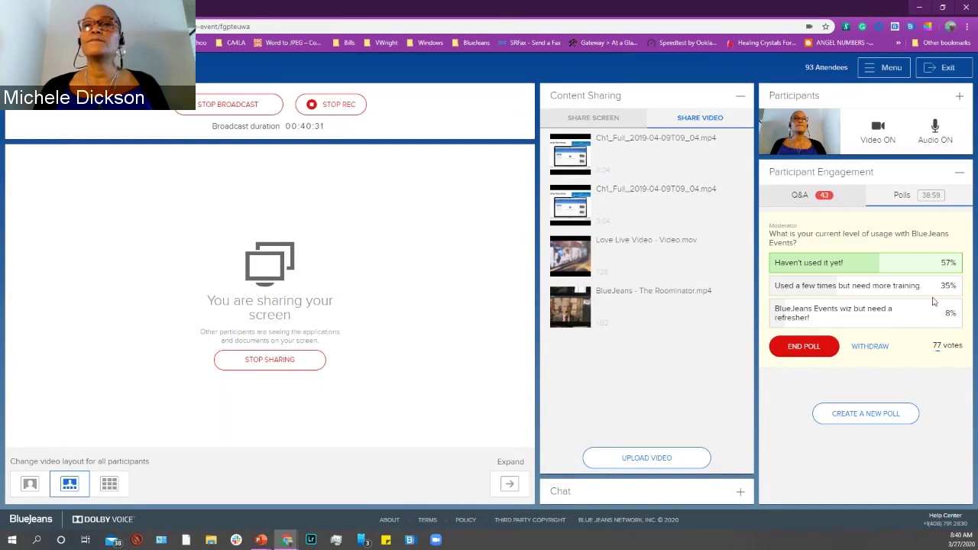
Start a new poll with a third answer option added, and discard it
left_click(890, 415)
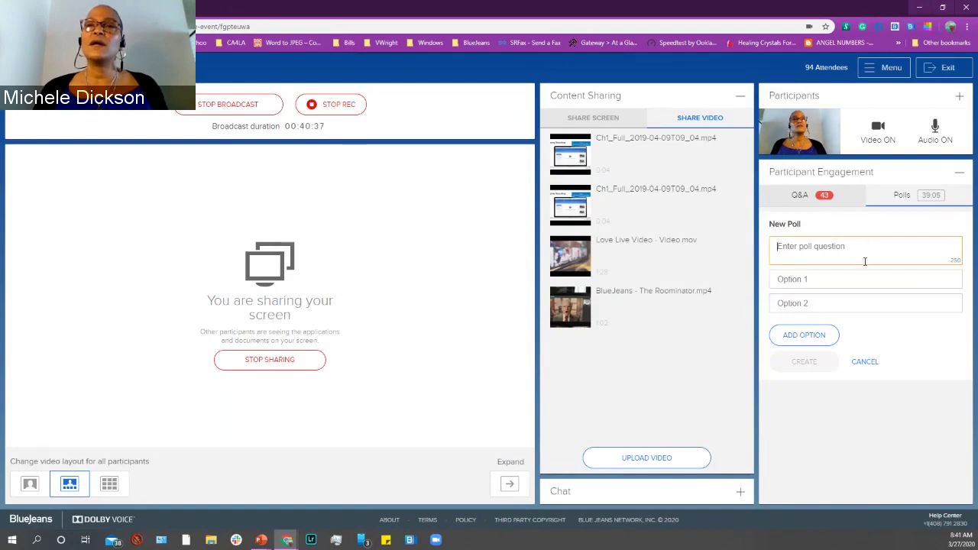
left_click(809, 338)
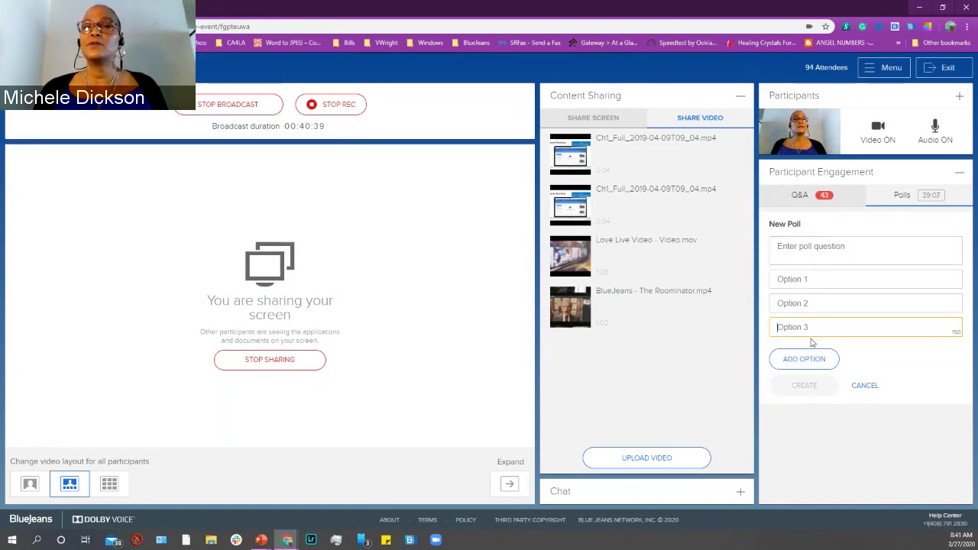
left_click(872, 388)
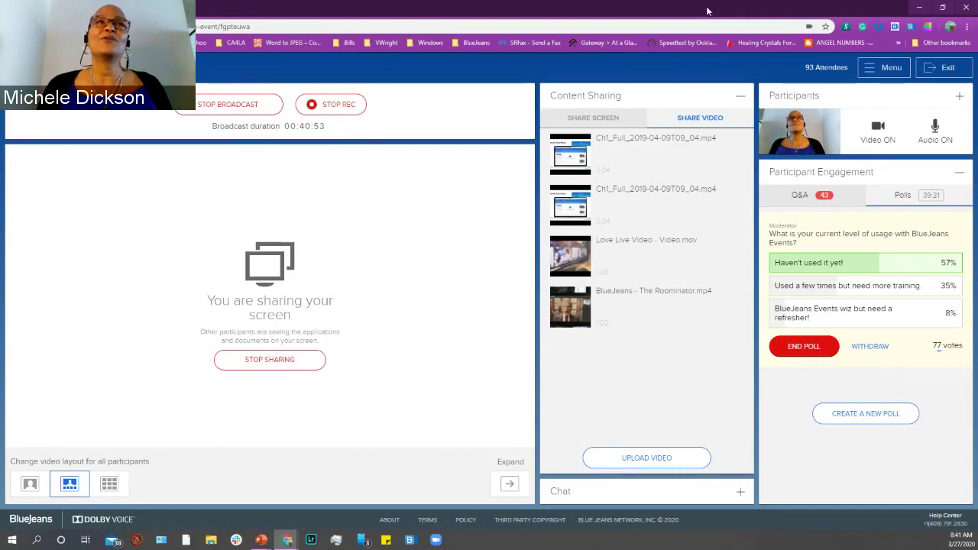
Minimize the browser window to return to the presentation slides
left_click(919, 7)
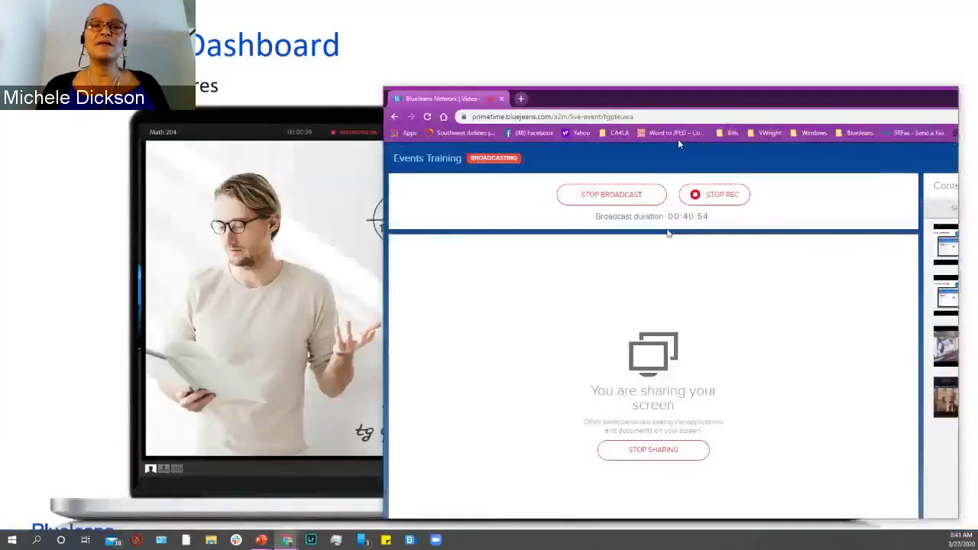